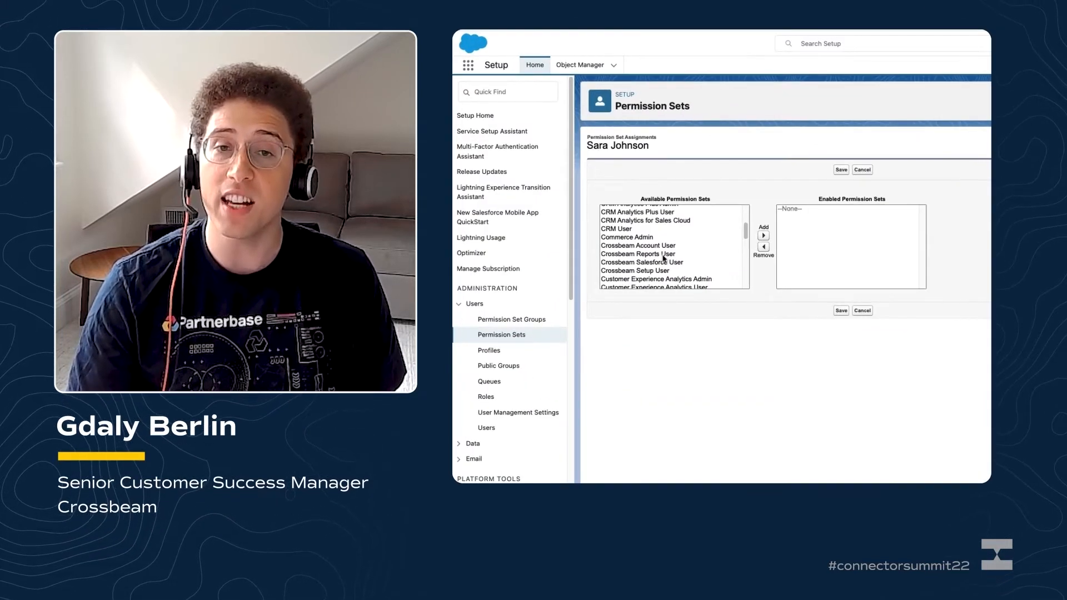
- Add the Crossbeam Reports User permission set to the user's enabled permission sets
left_click(664, 255)
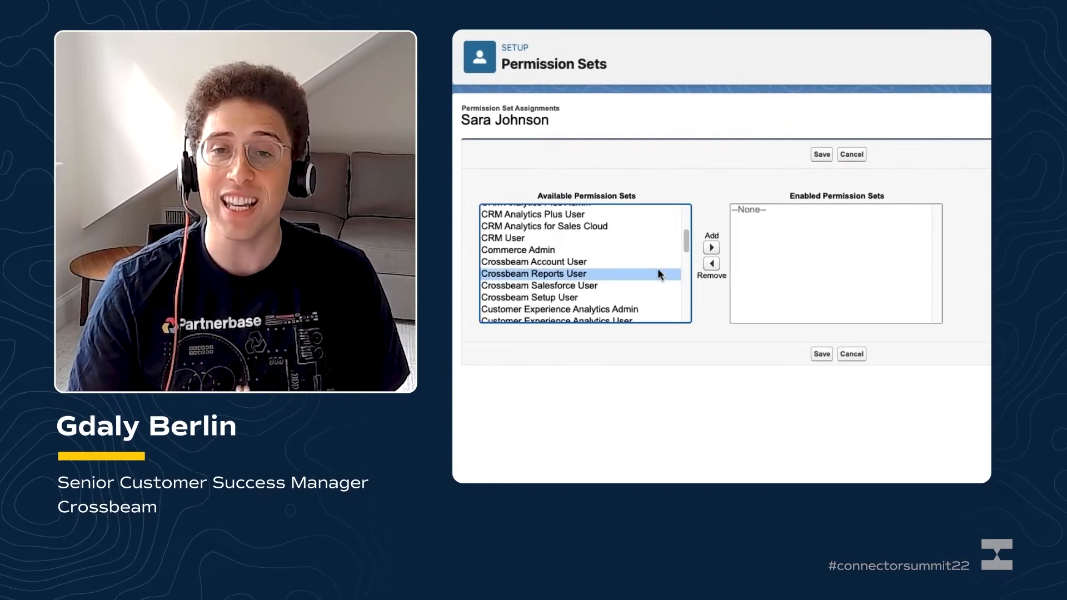
left_click(711, 247)
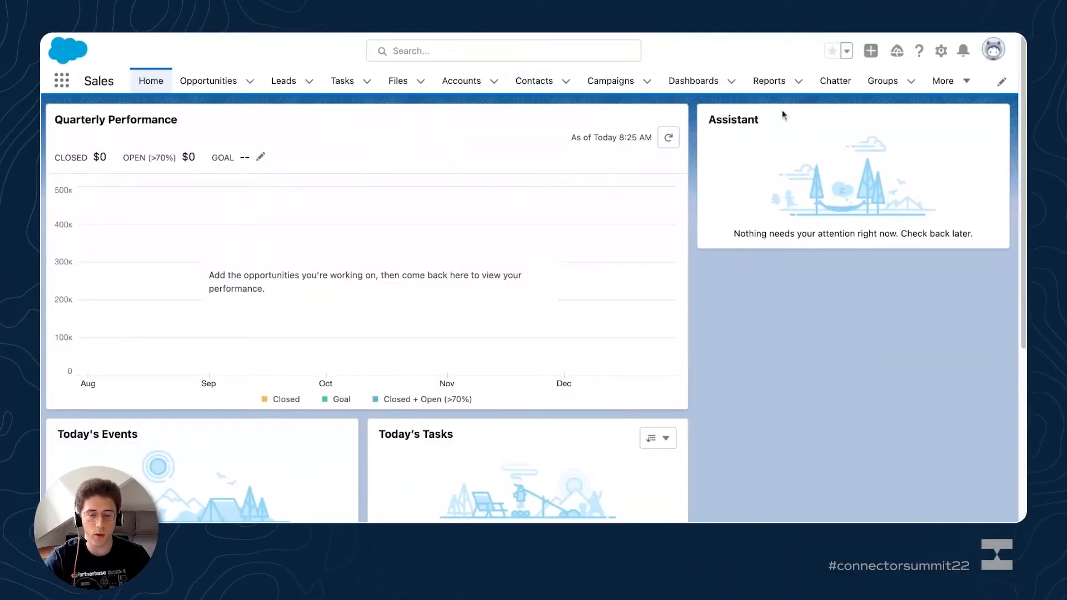
- Search all report types for "crossbeam" and start a new report of type Crossbeam Overlaps with Account
left_click(770, 84)
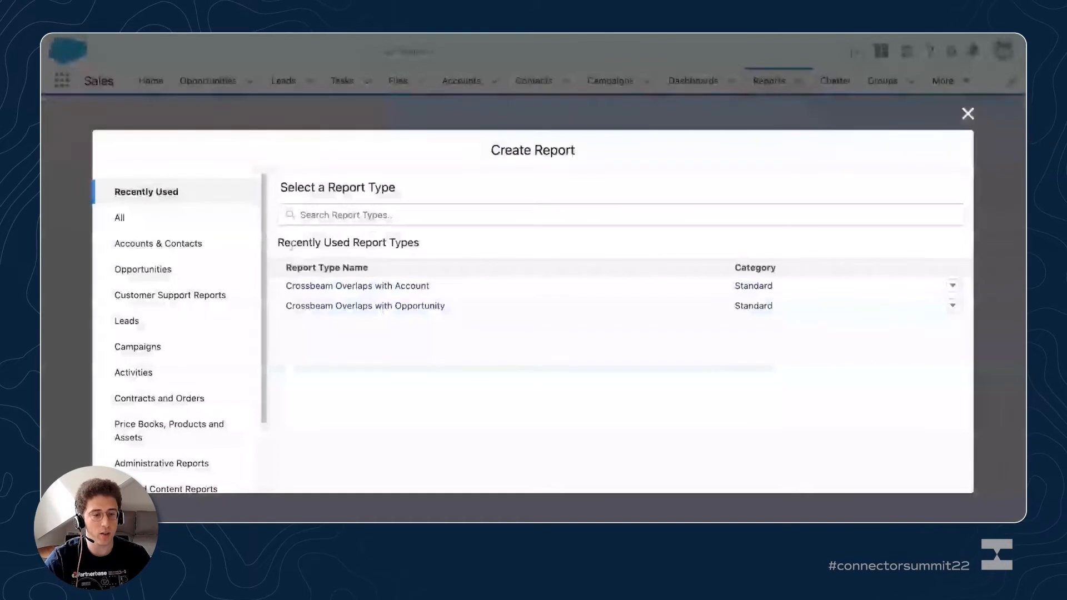
left_click(131, 226)
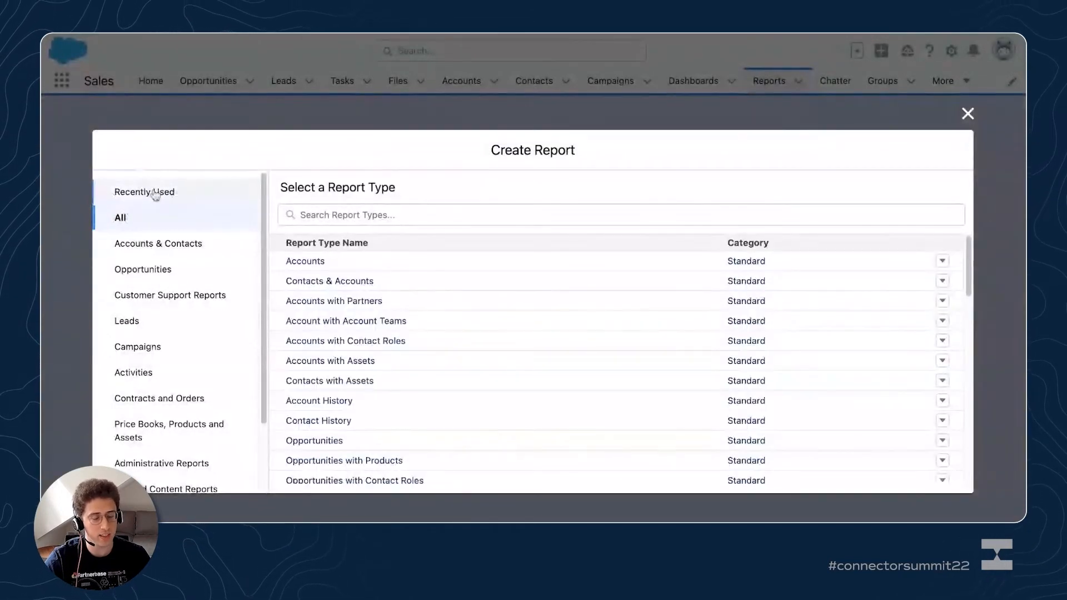
left_click(352, 213)
type("crossbeam")
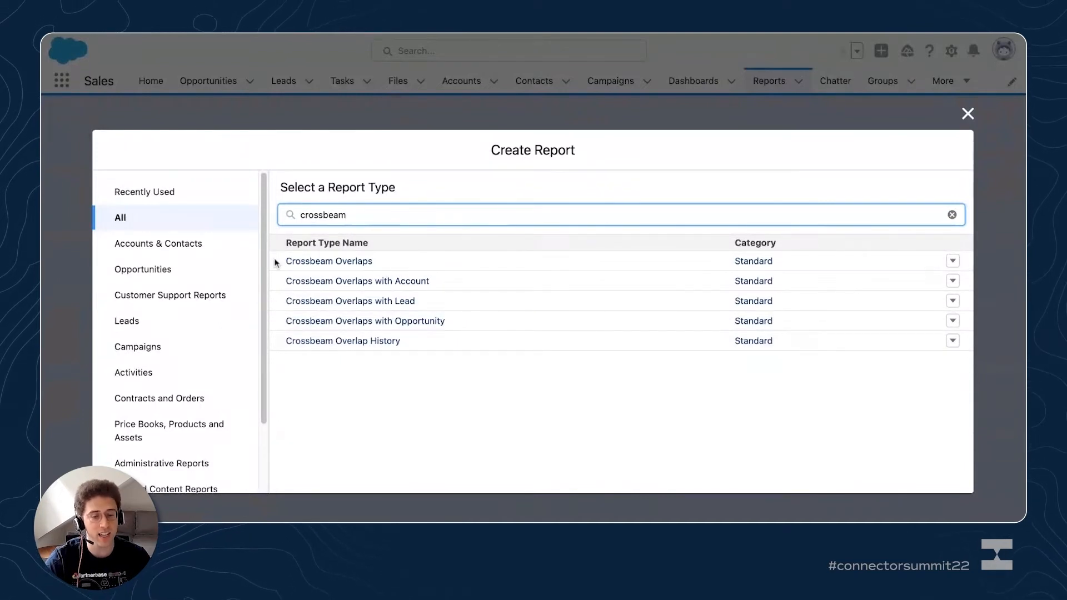
left_click(392, 286)
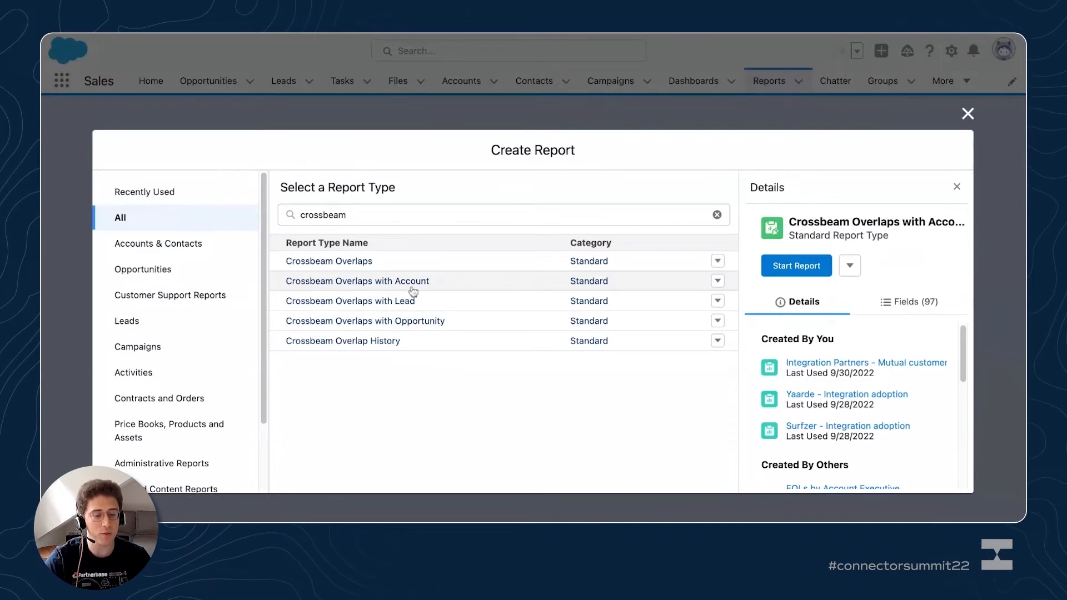
scroll(899, 378, "down", 10)
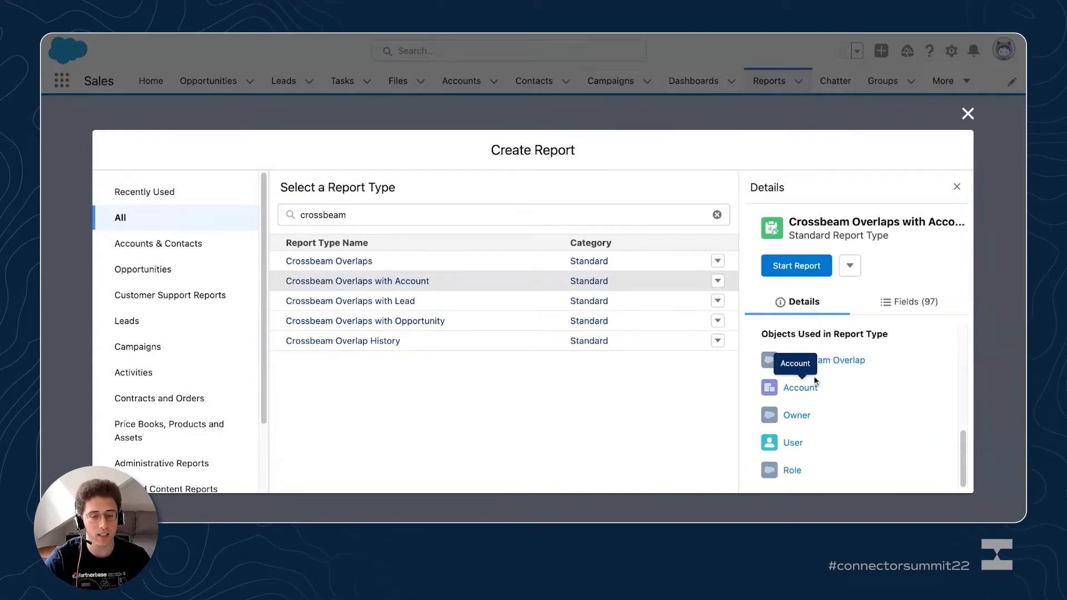
left_click(796, 266)
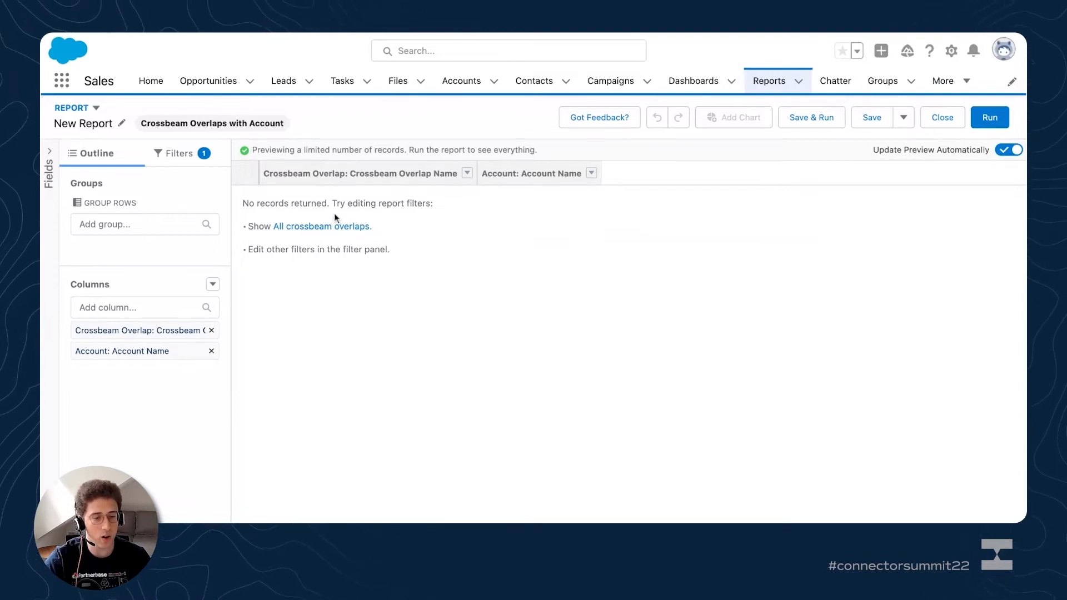
- Set the report to show all crossbeam overlaps and check the Show Me and Created Date filters
left_click(318, 227)
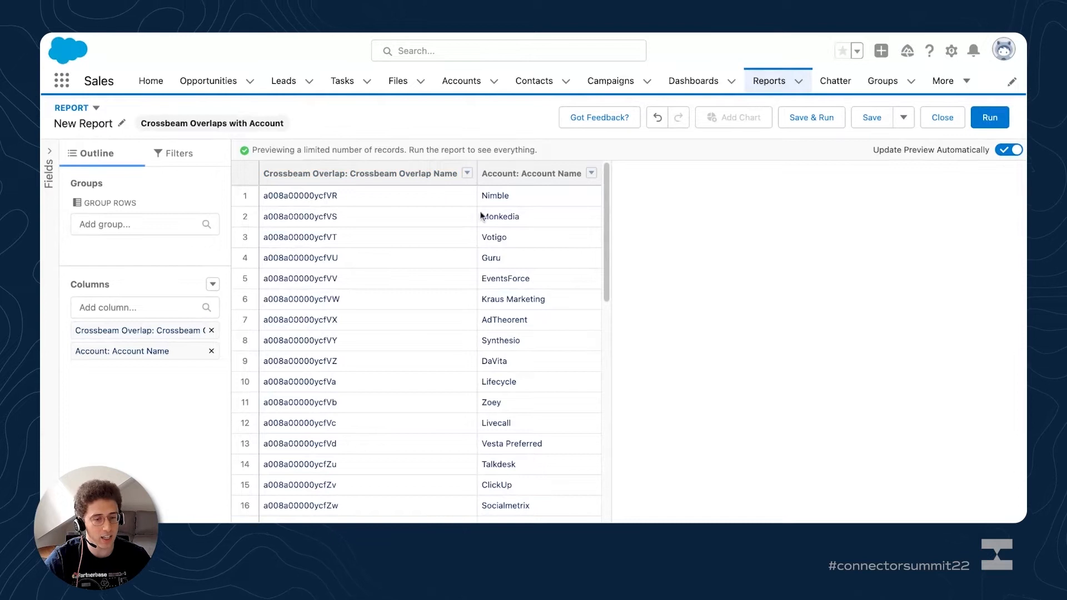
left_click(177, 155)
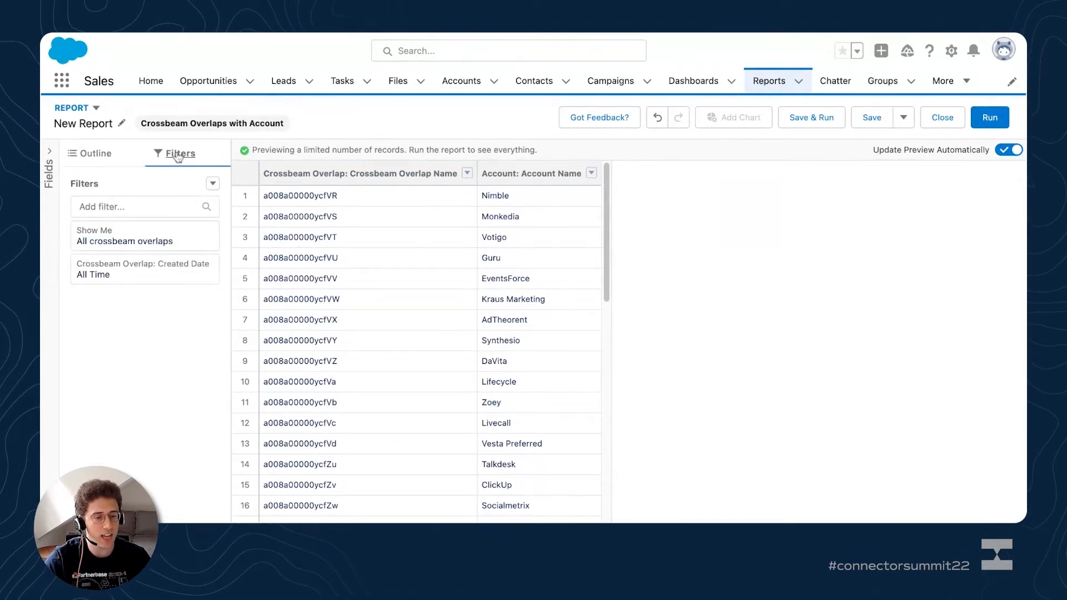
left_click(111, 245)
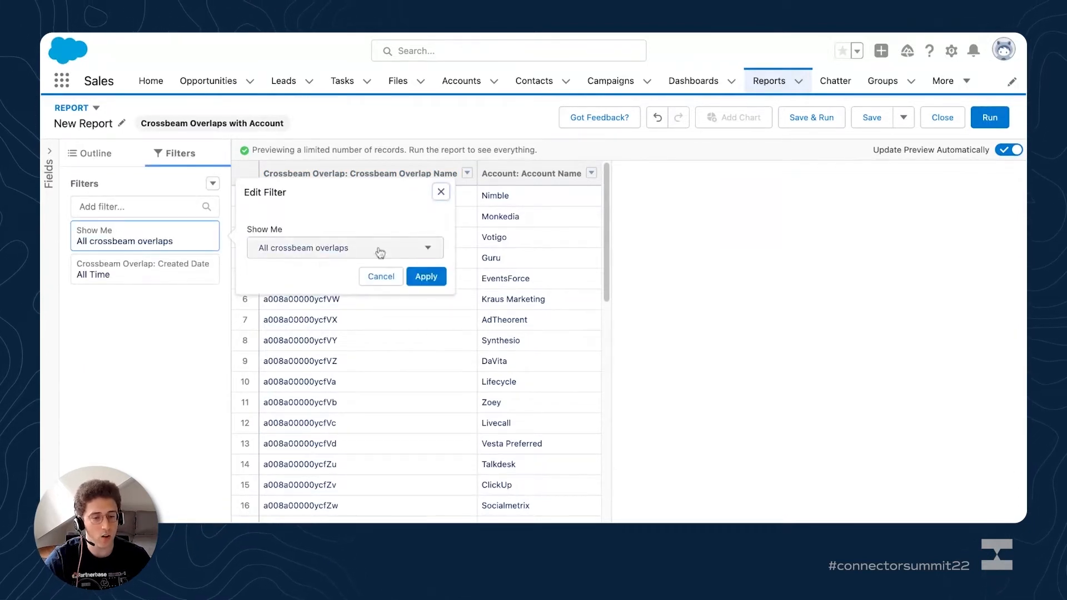
left_click(167, 269)
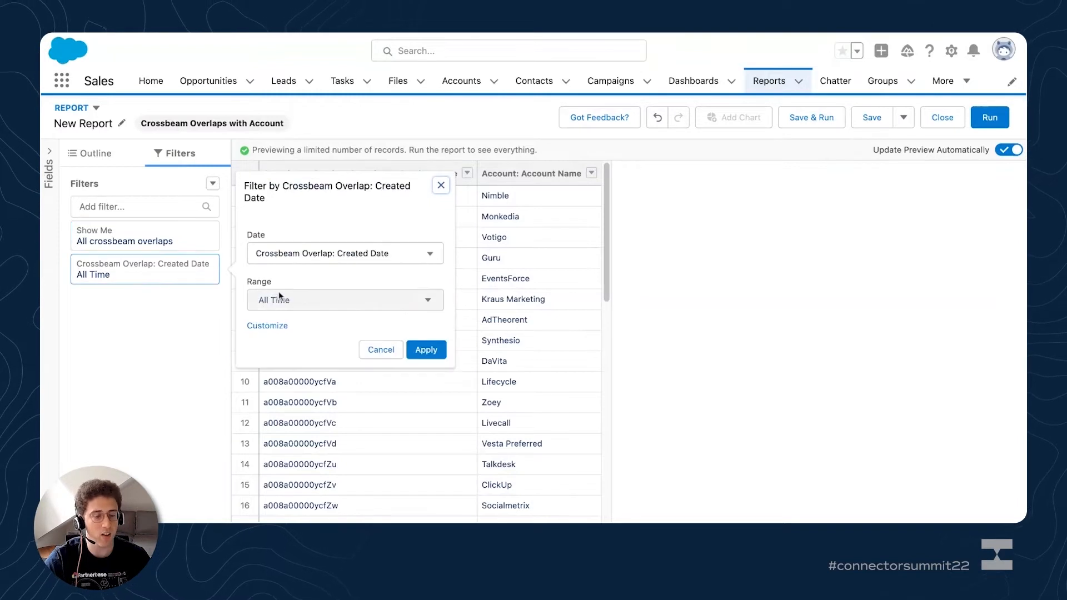
- Remove the Crossbeam Overlap Name column from the report
left_click(100, 160)
left_click(99, 159)
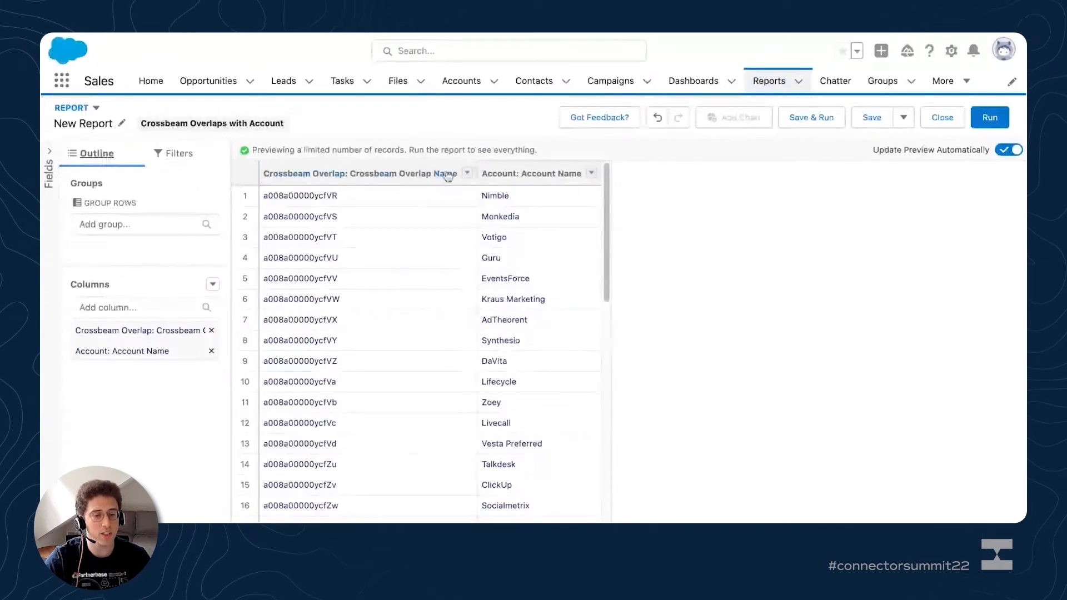
left_click(467, 174)
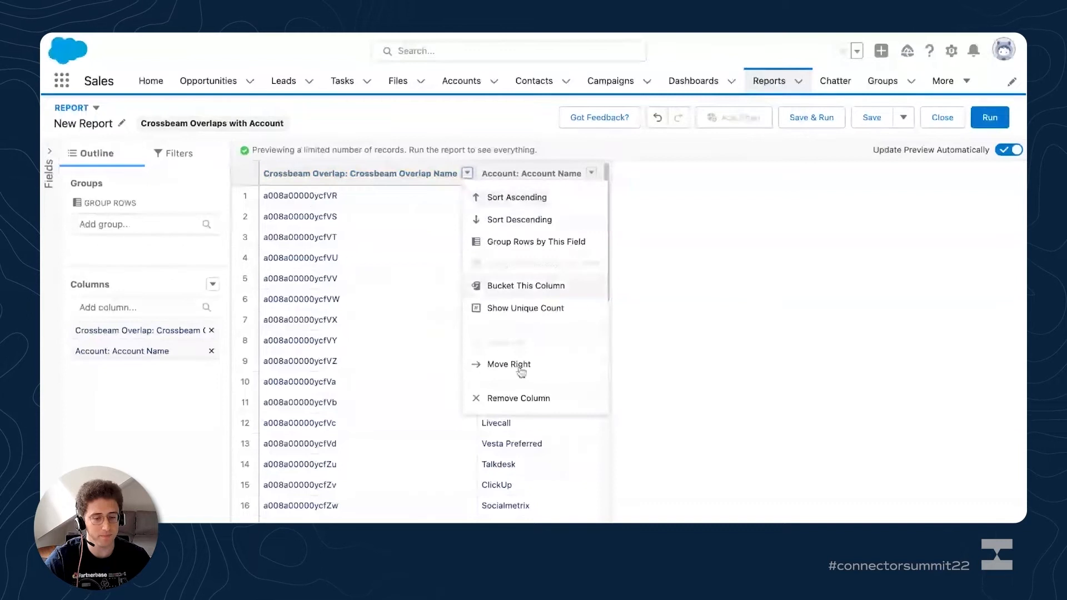
left_click(516, 407)
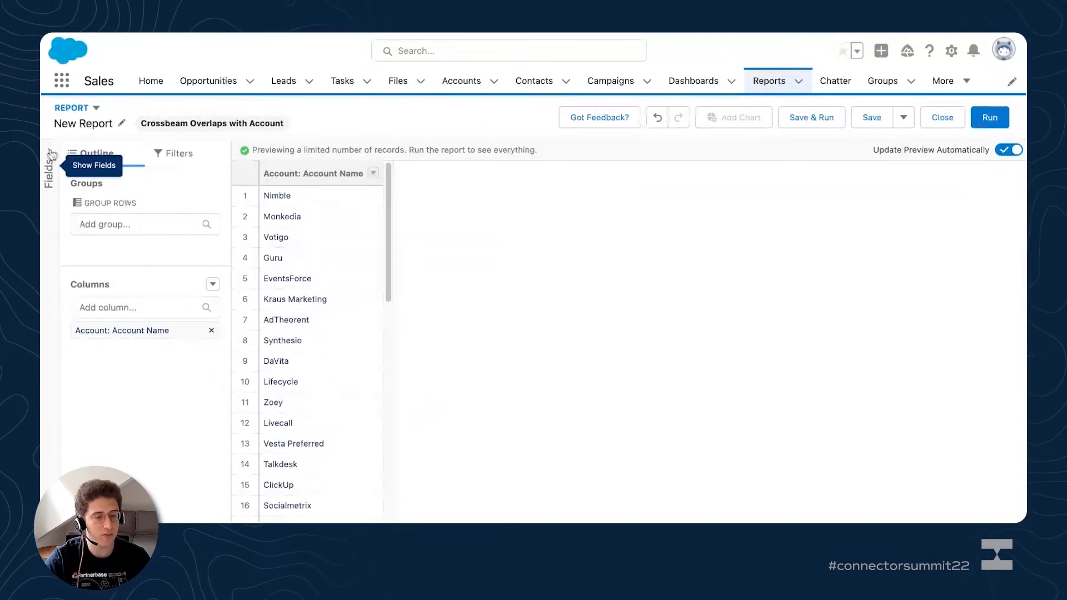
- Examine the Crossbeam Overlap and Account fields available for the report
left_click(49, 172)
left_click_drag(239, 197, 240, 202)
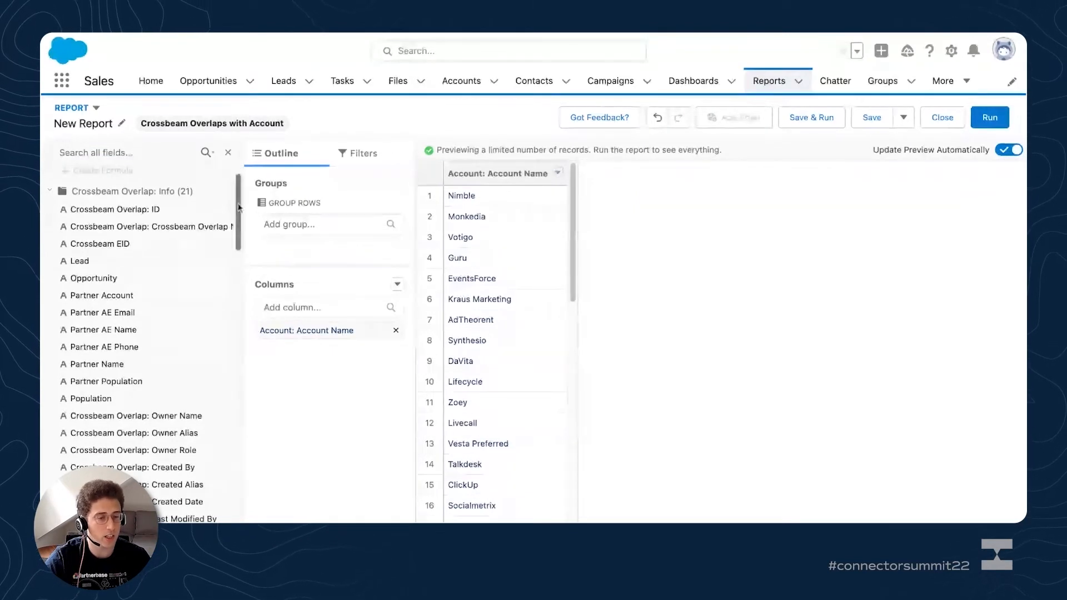
scroll(108, 327, "down", 1)
scroll(108, 328, "down", 10)
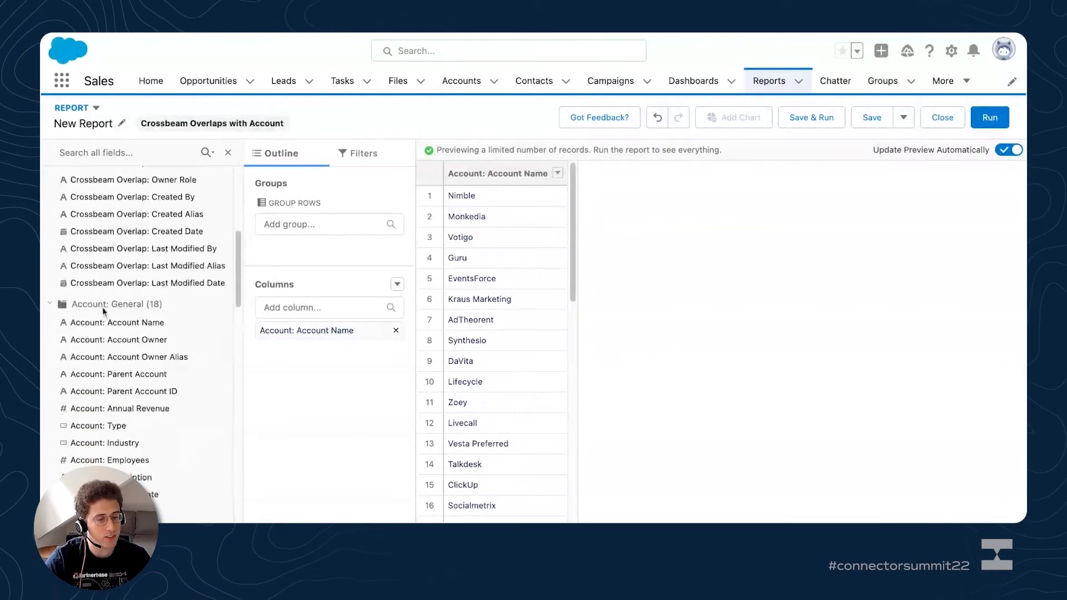
scroll(238, 282, "down", 3)
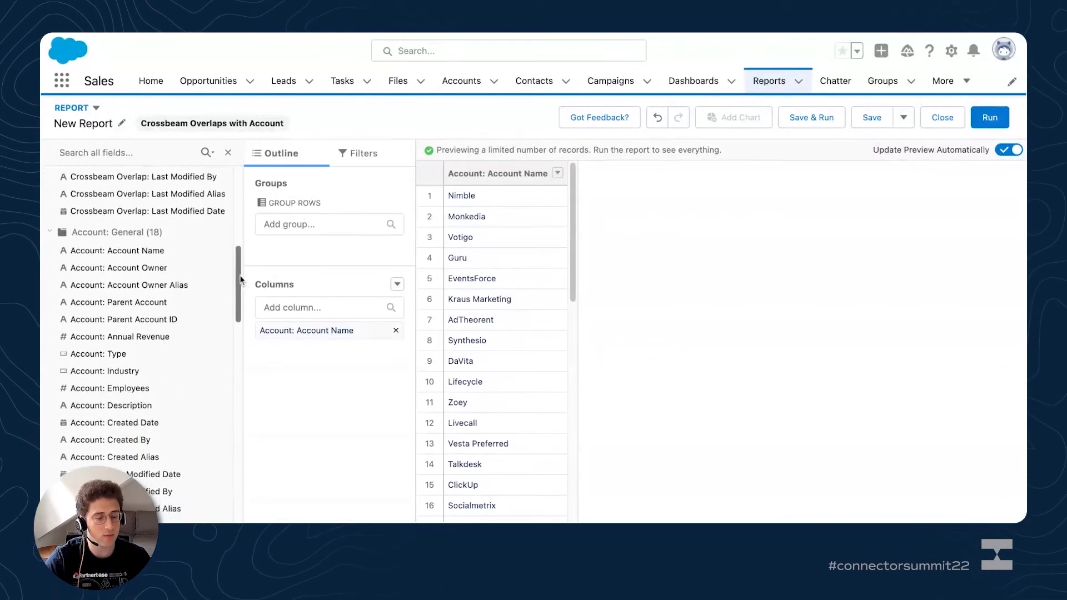
scroll(240, 279, "down", 20)
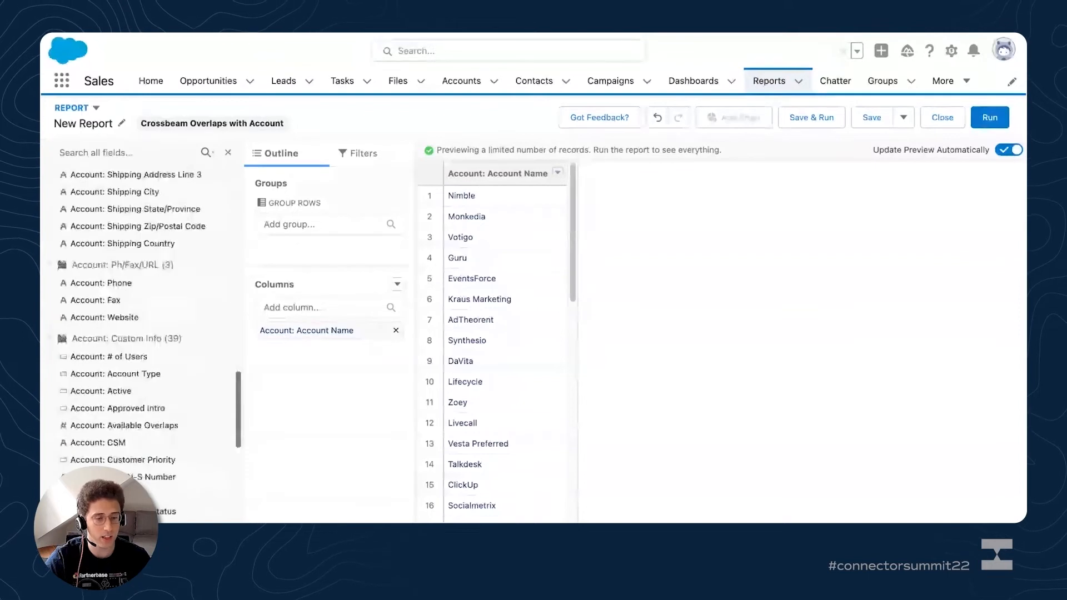
scroll(147, 333, "up", 10)
scroll(136, 307, "up", 3)
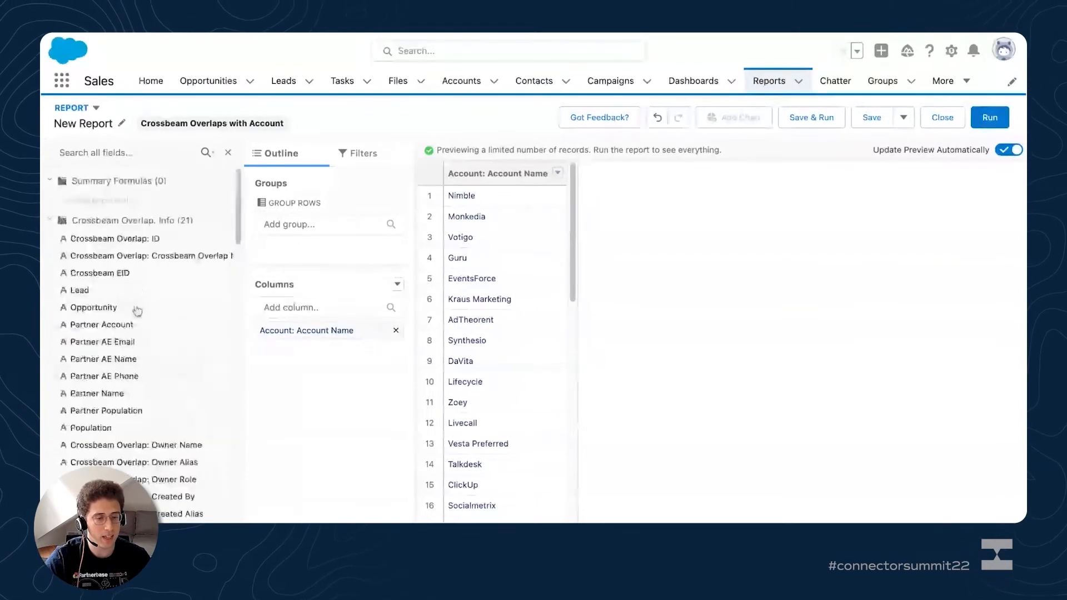
- Add the Partner Name and Partner Population fields as report columns and look through the preview rows
left_click(100, 393)
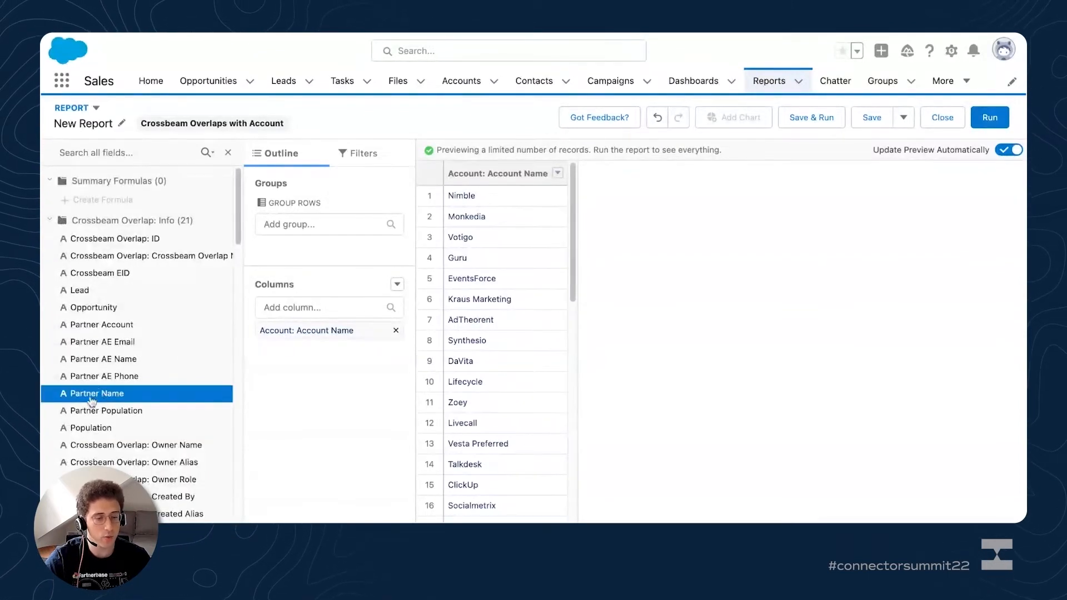
double_click(92, 399)
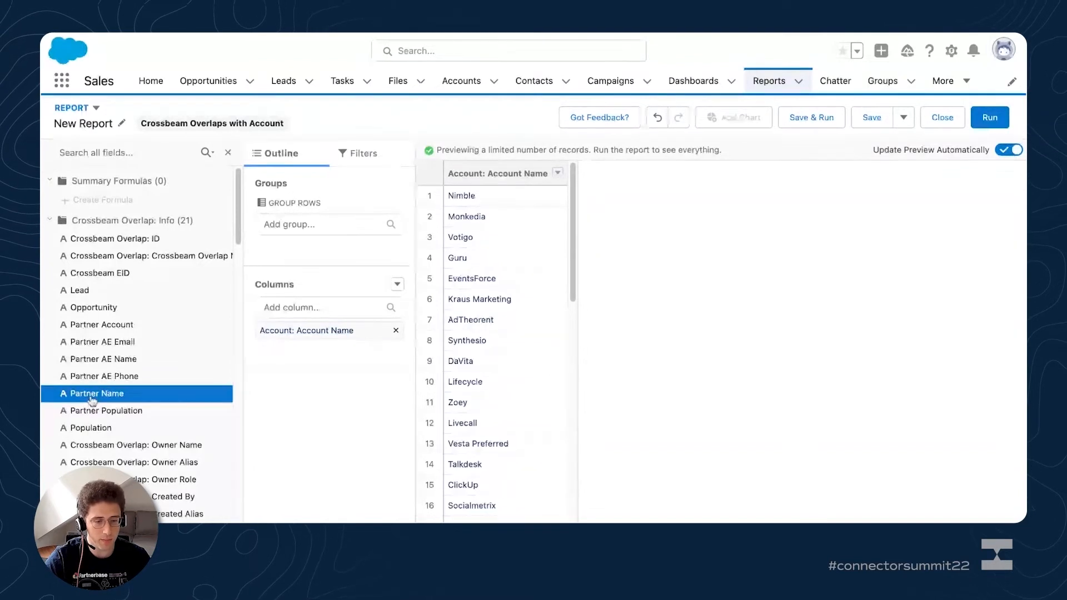
double_click(128, 412)
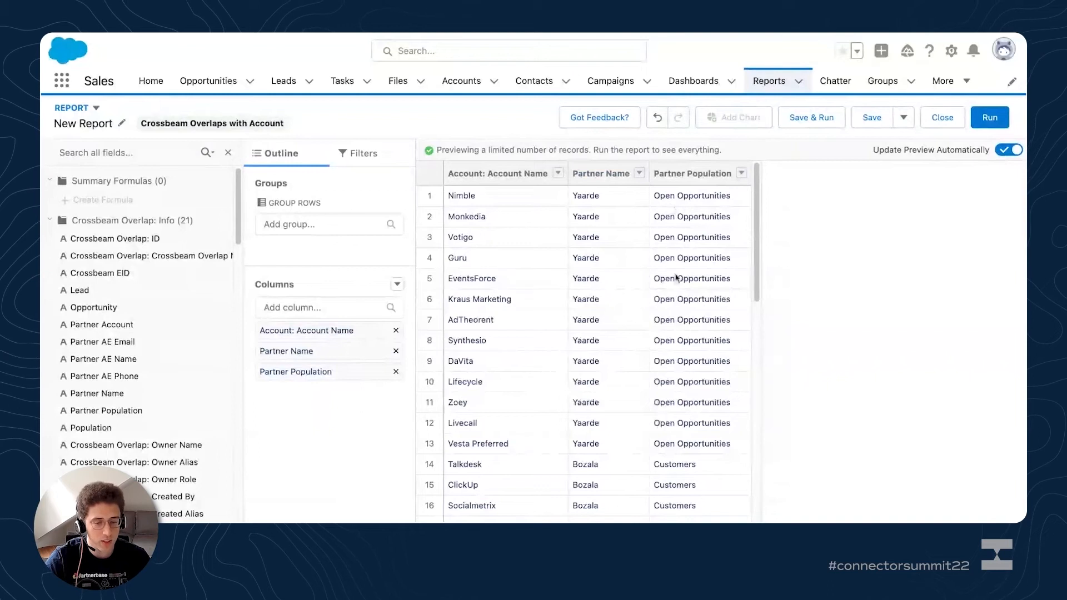
scroll(670, 205, "down", 3)
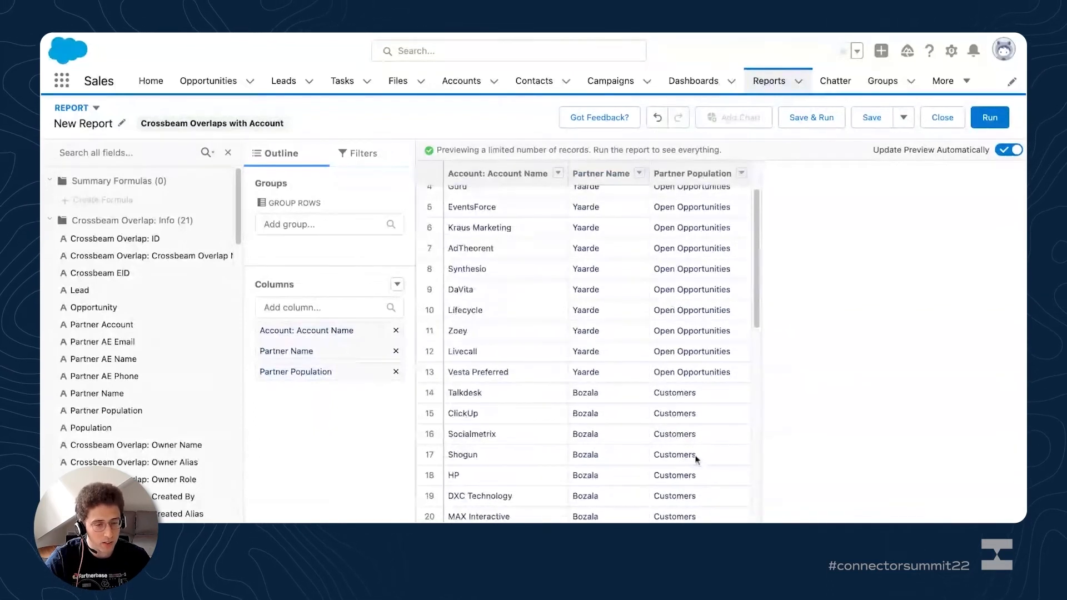
- Add the Account: Account Owner and Partner AE Name columns to the report
left_click(326, 308)
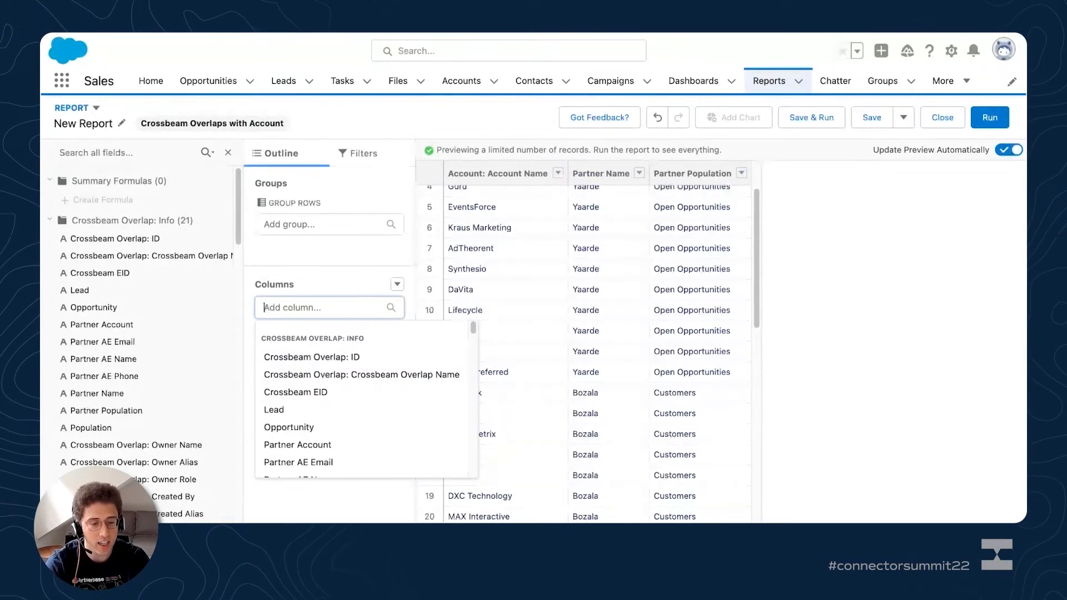
type("account owner")
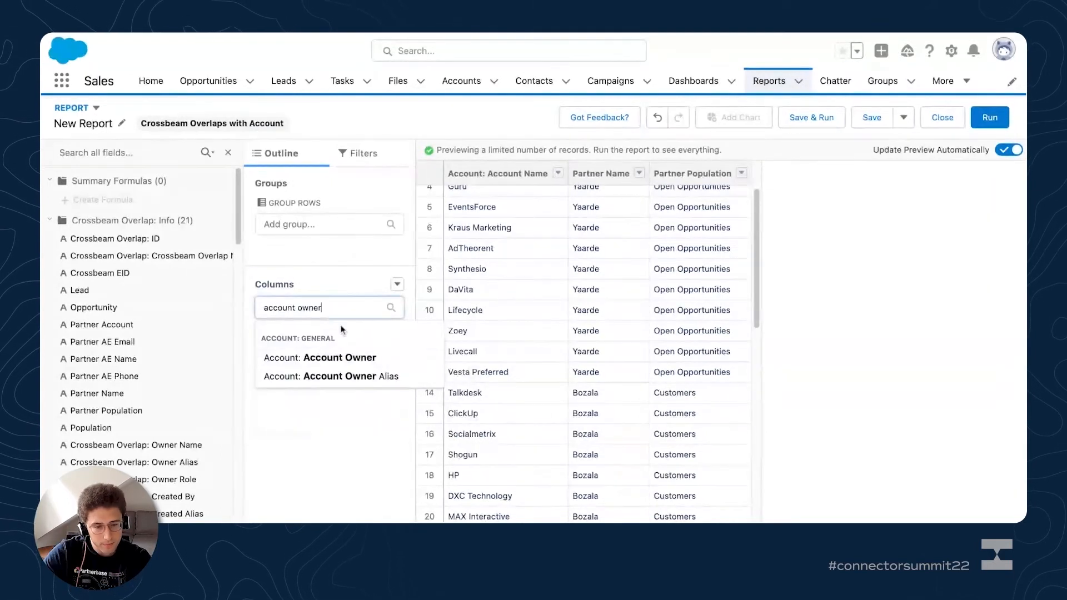
left_click(297, 357)
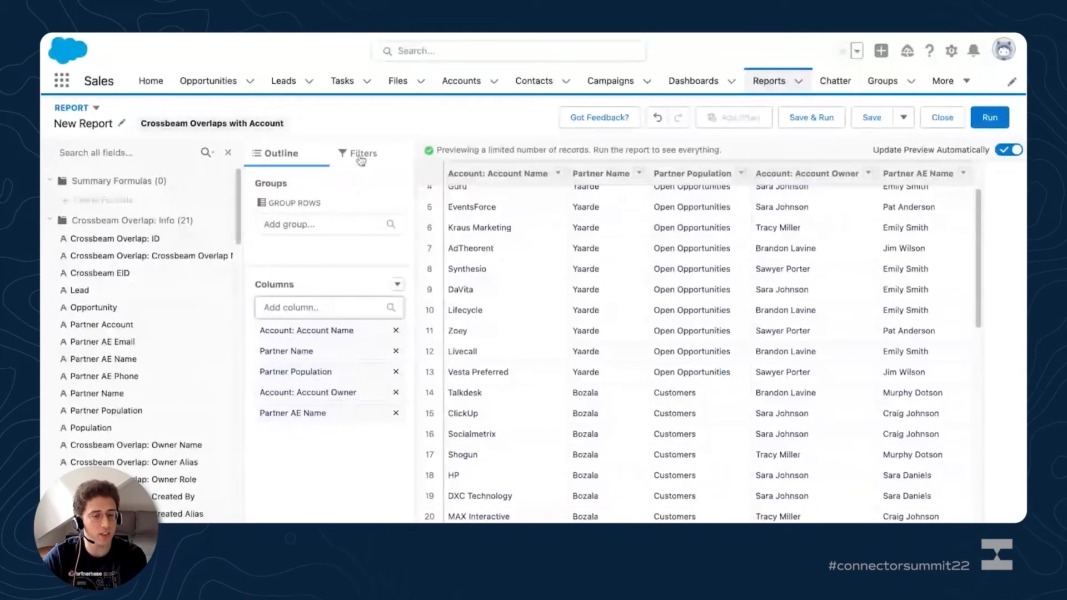
- Filter the report to rows where Partner Population contains "customer"
left_click(361, 157)
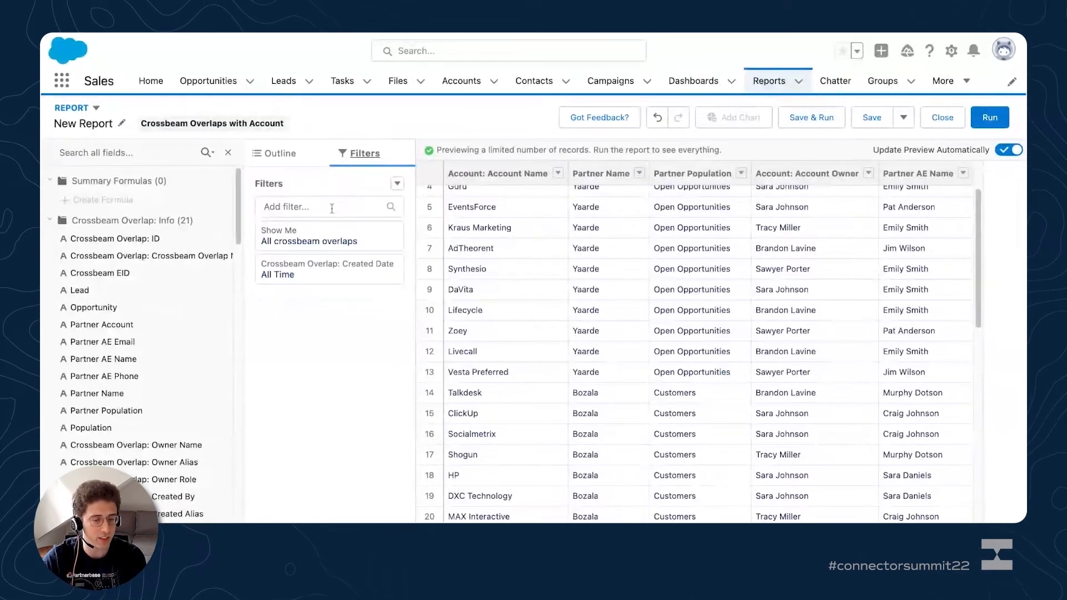
left_click(320, 207)
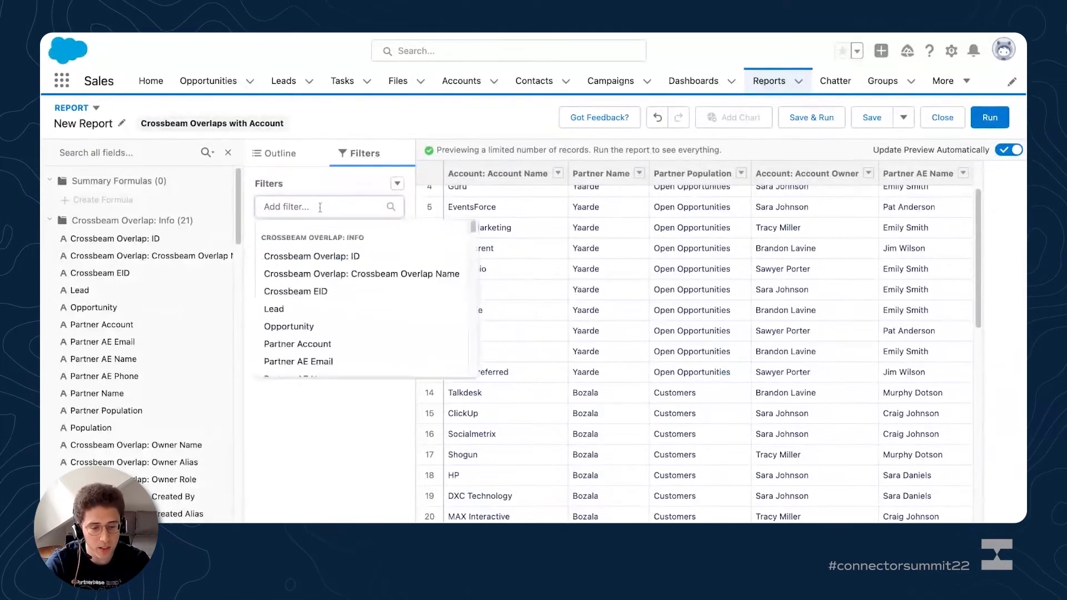
type("popu")
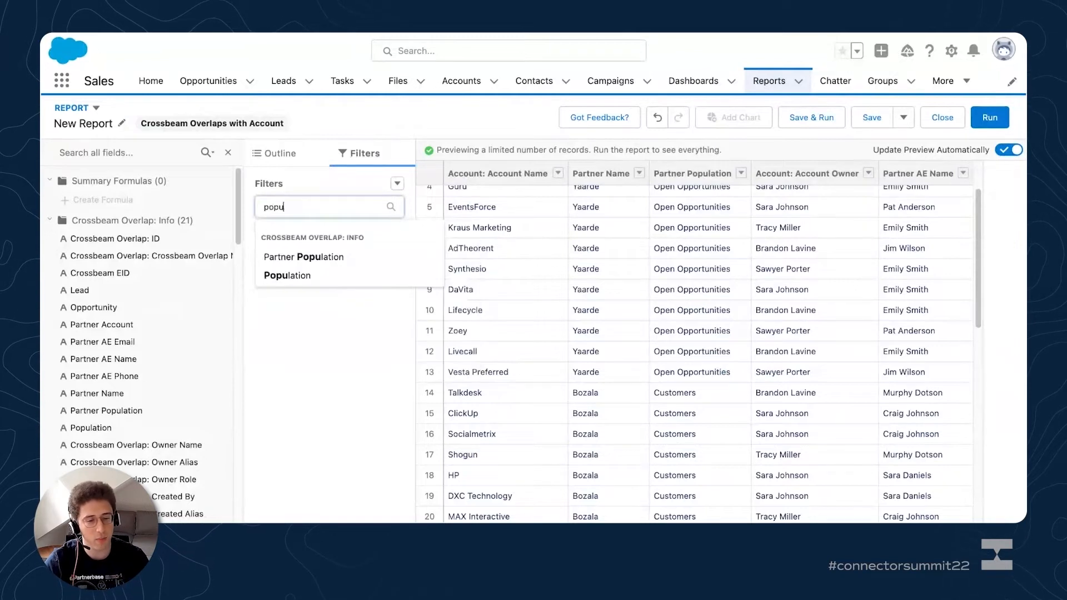
left_click(337, 260)
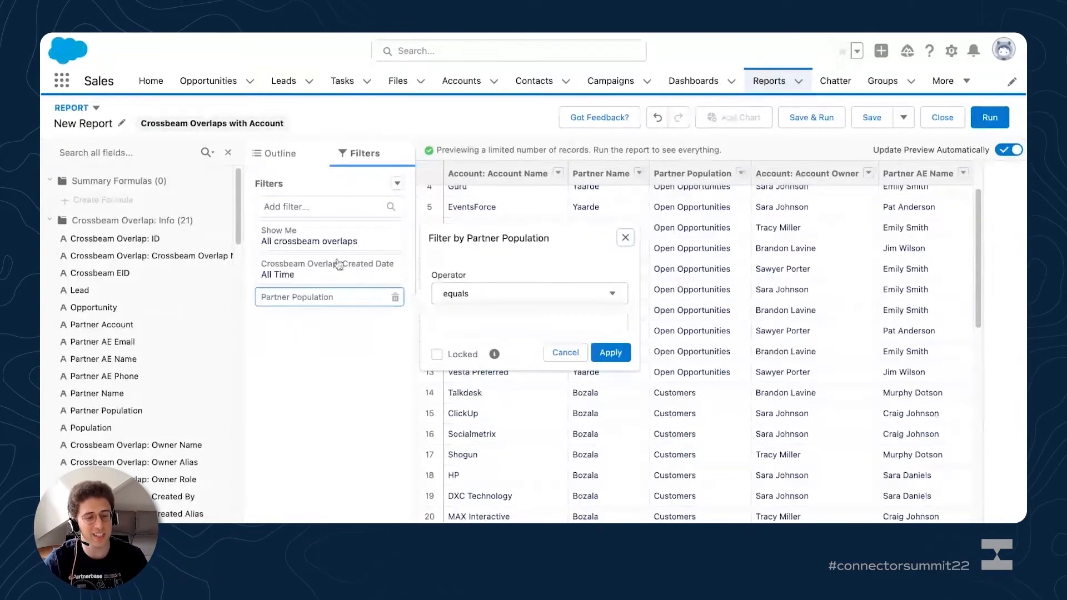
left_click(485, 300)
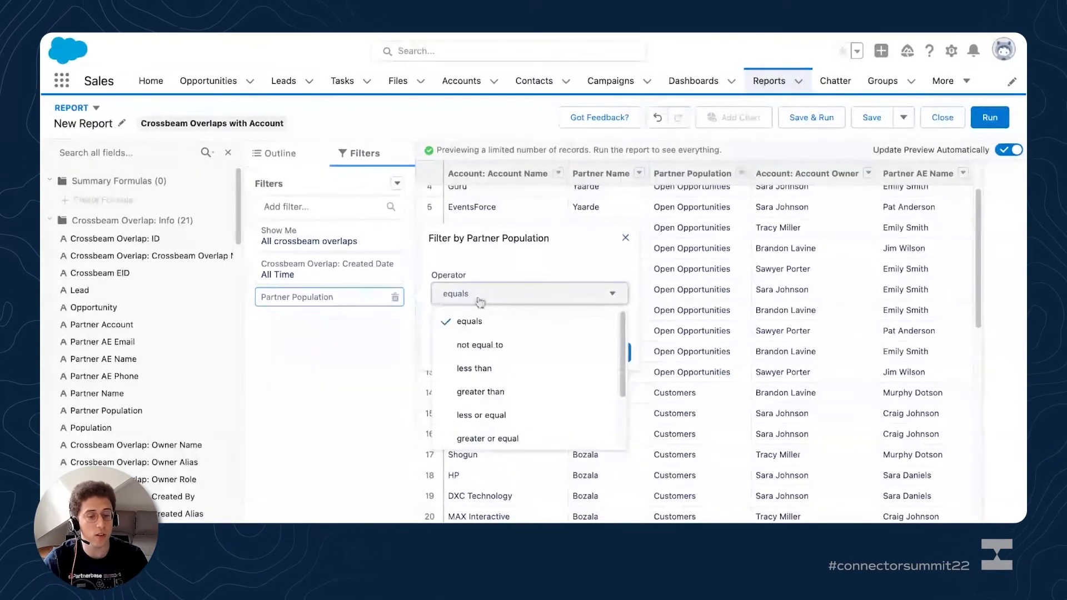
scroll(478, 400, "down", 2)
left_click(476, 420)
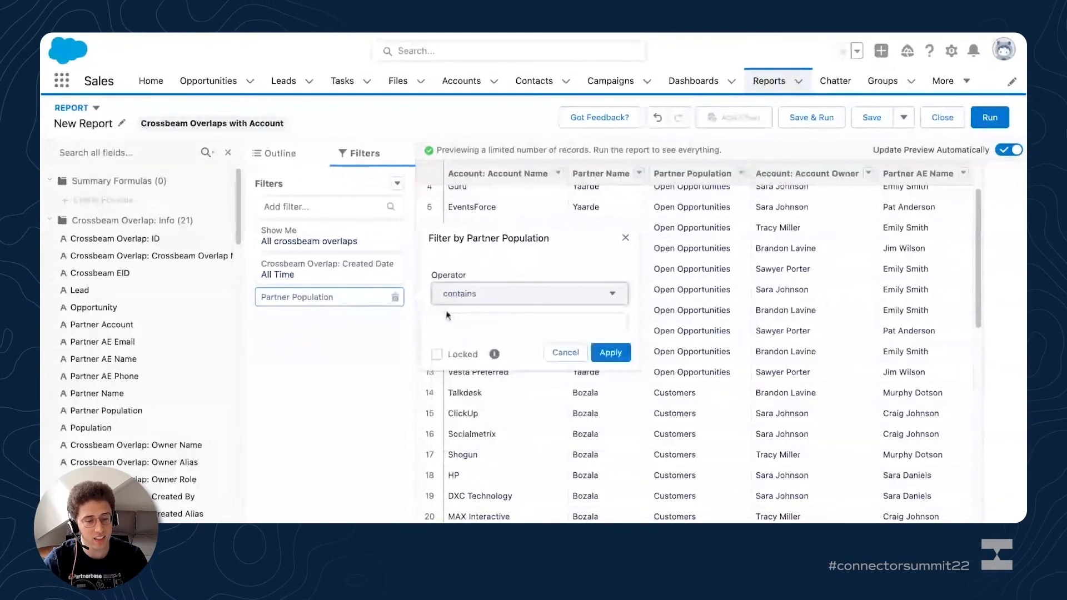
left_click(474, 322)
type("customer")
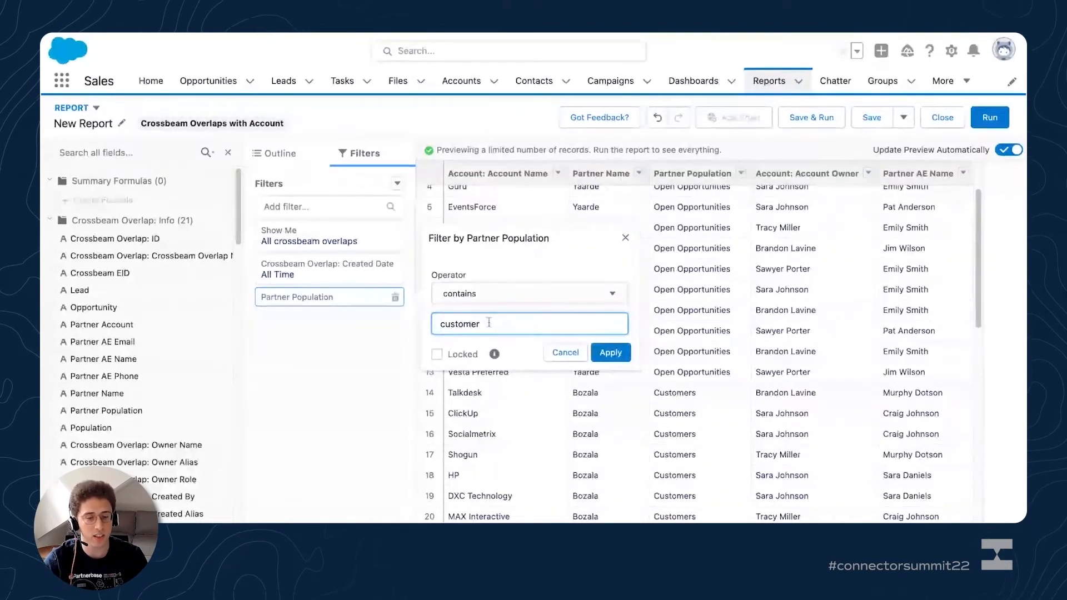
left_click(611, 353)
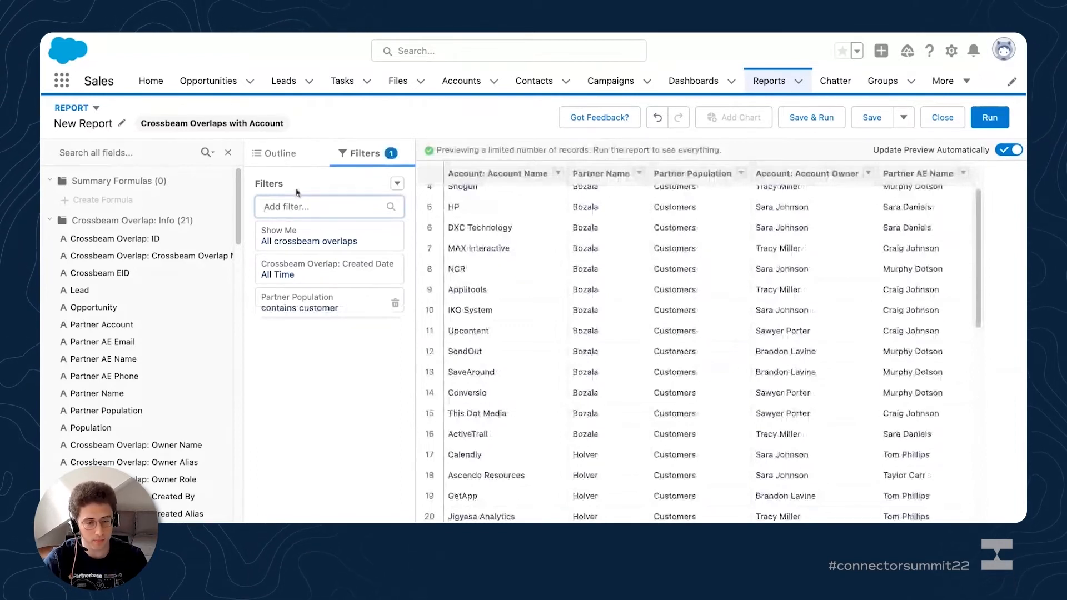
- Return to the report outline, hide the fields list and save the report as "Partner Customers <> Our Prospects"
left_click(274, 153)
left_click(227, 152)
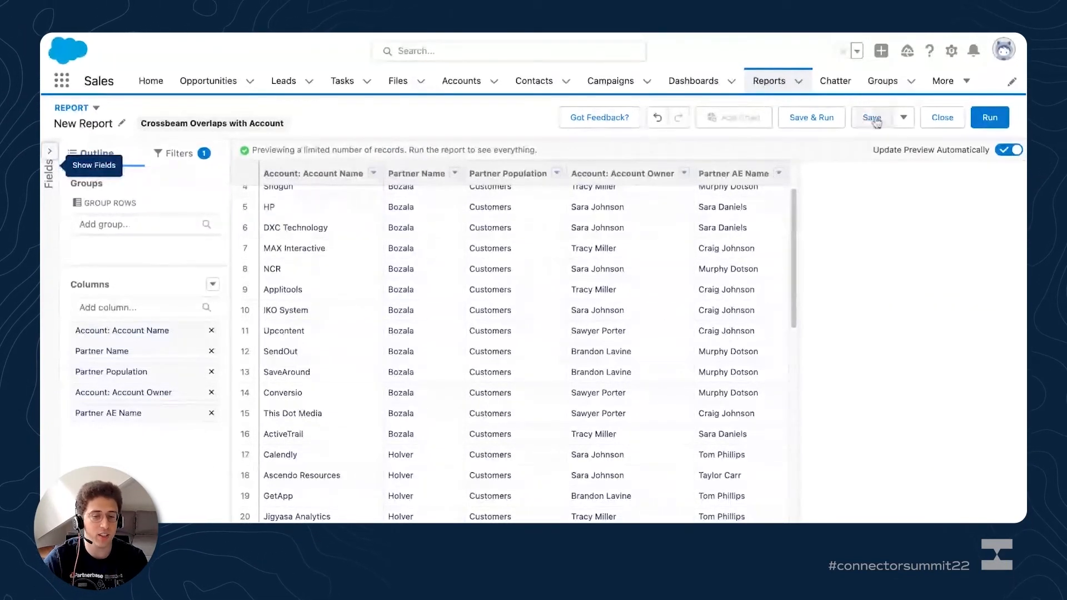
left_click(830, 122)
type("Partner Customers <> Our Prospects")
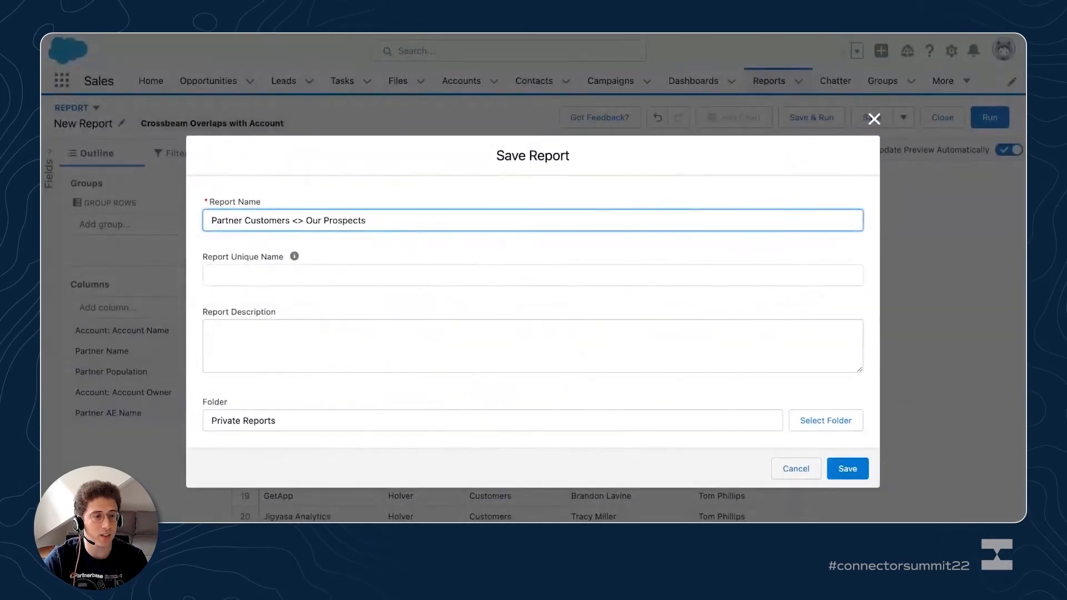